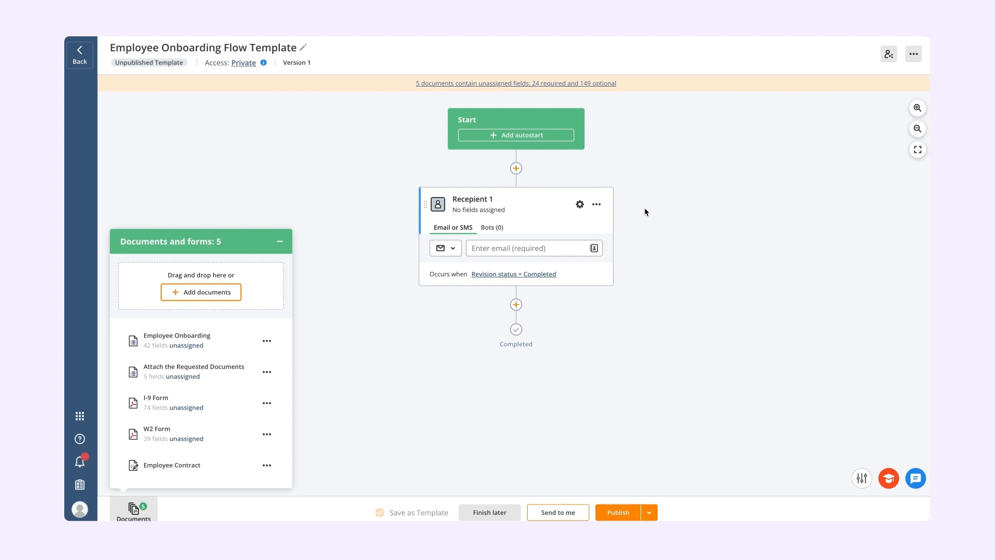
# Step: Open the settings of the Recepient 1 step and rename it Employee
pyautogui.click(579, 204)
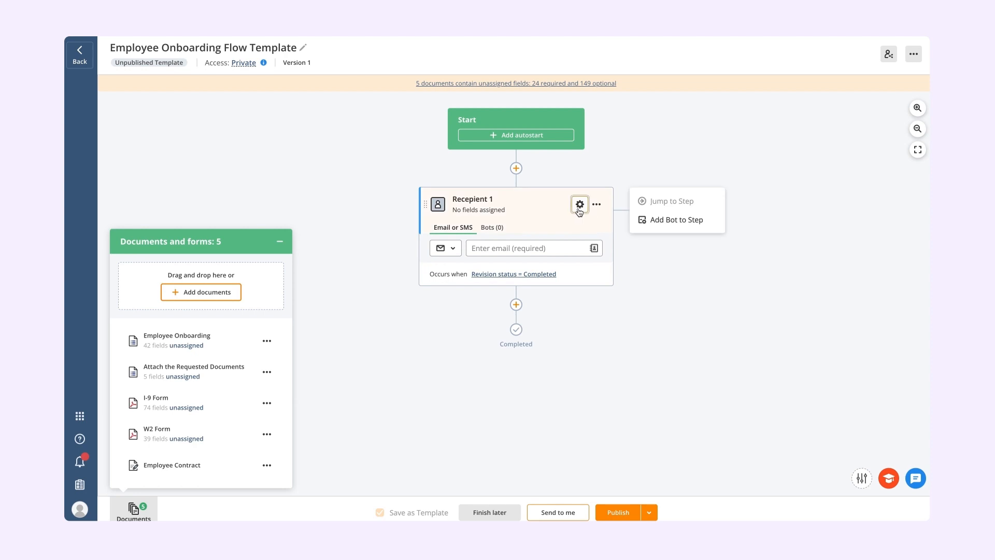
pyautogui.click(580, 204)
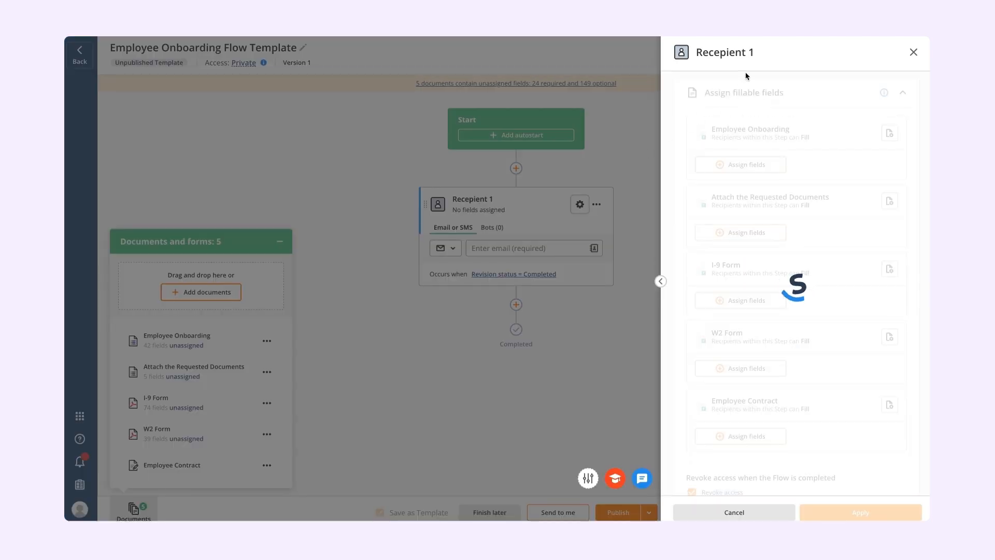
pyautogui.click(760, 52)
pyautogui.write('Emp')
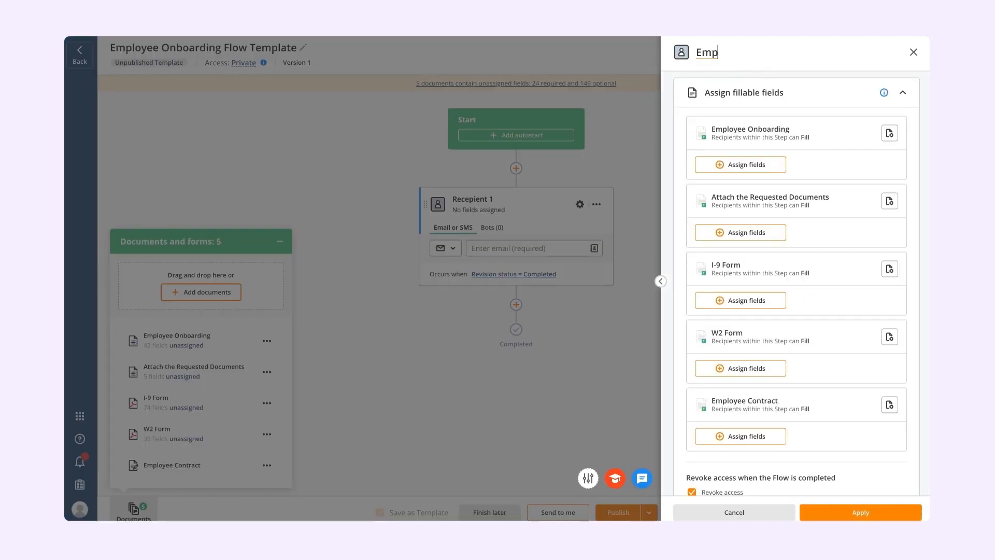
pyautogui.write('loyee')
pyautogui.press('Return')
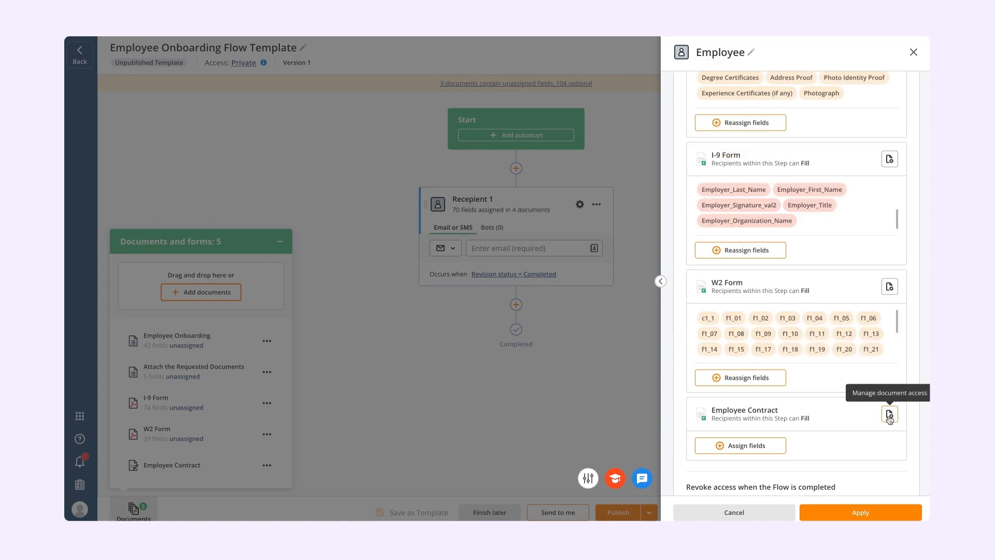
# Step: Hide the Employee Contract document from recipients in the Employee step
pyautogui.click(889, 414)
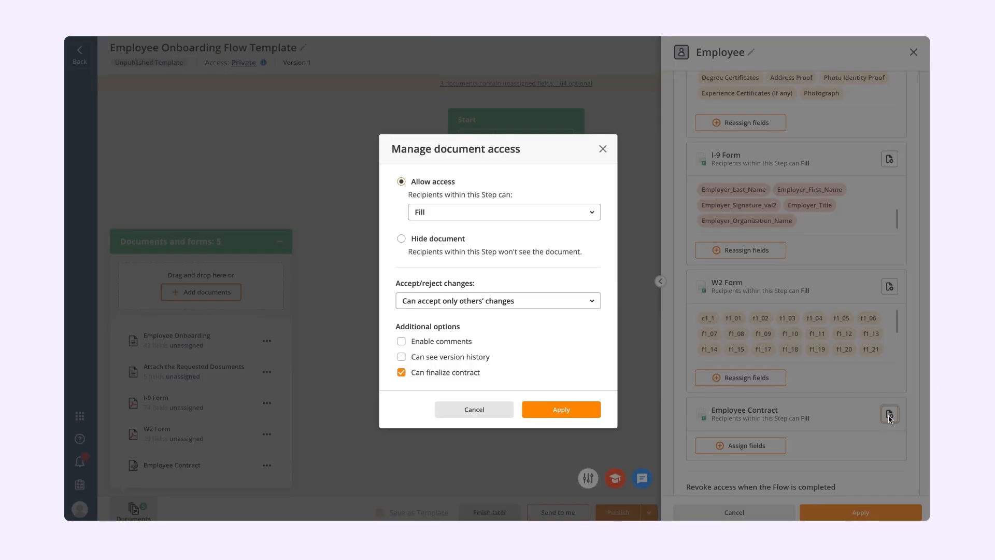
pyautogui.click(438, 243)
pyautogui.click(560, 409)
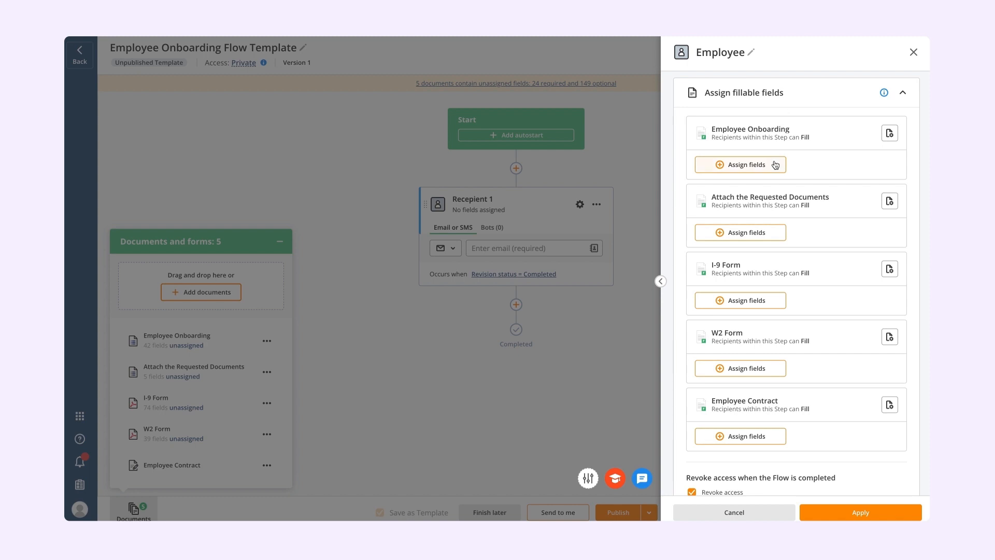
# Step: Assign all required fields plus Date Of Joining from the Employee Onboarding form to the Employee step
pyautogui.click(775, 165)
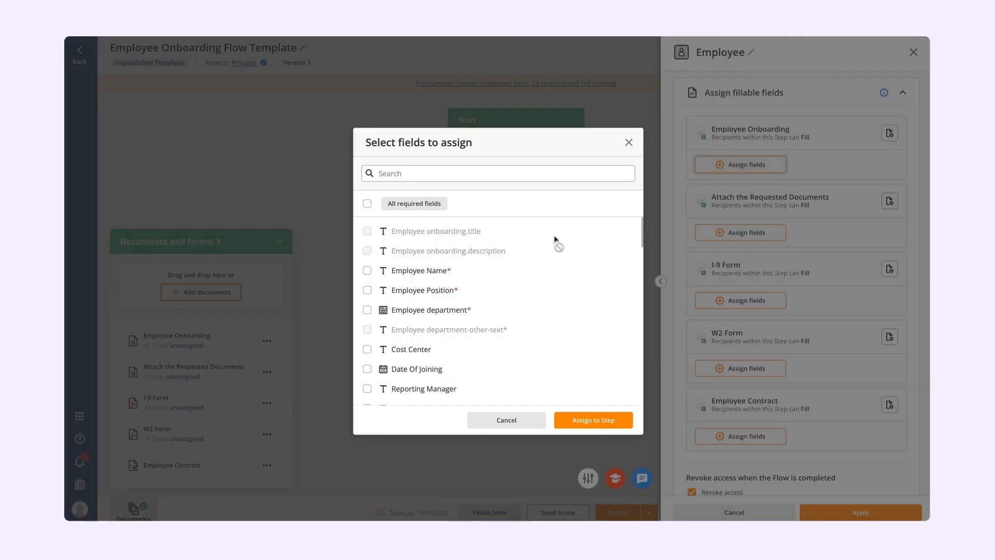
pyautogui.click(433, 206)
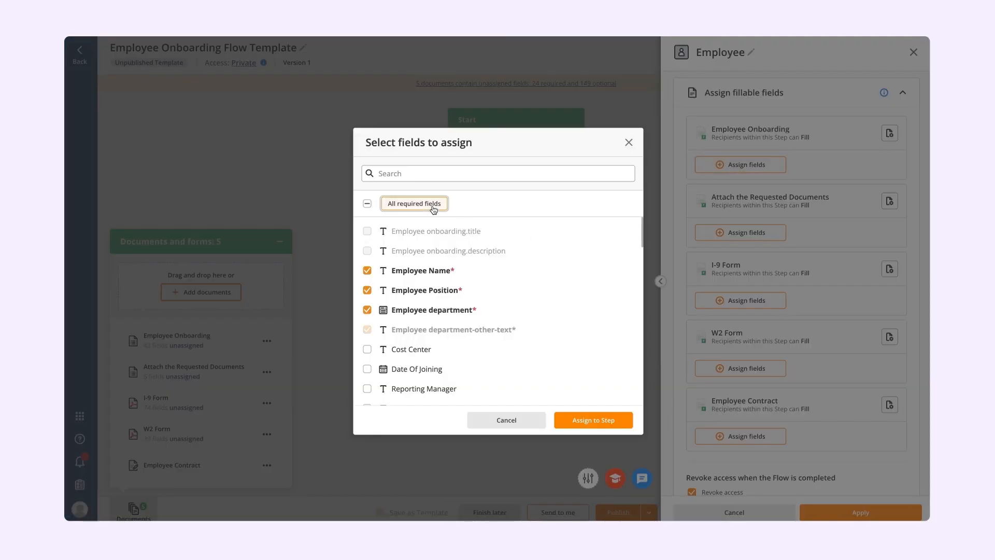
pyautogui.scroll(-3, 443, 244)
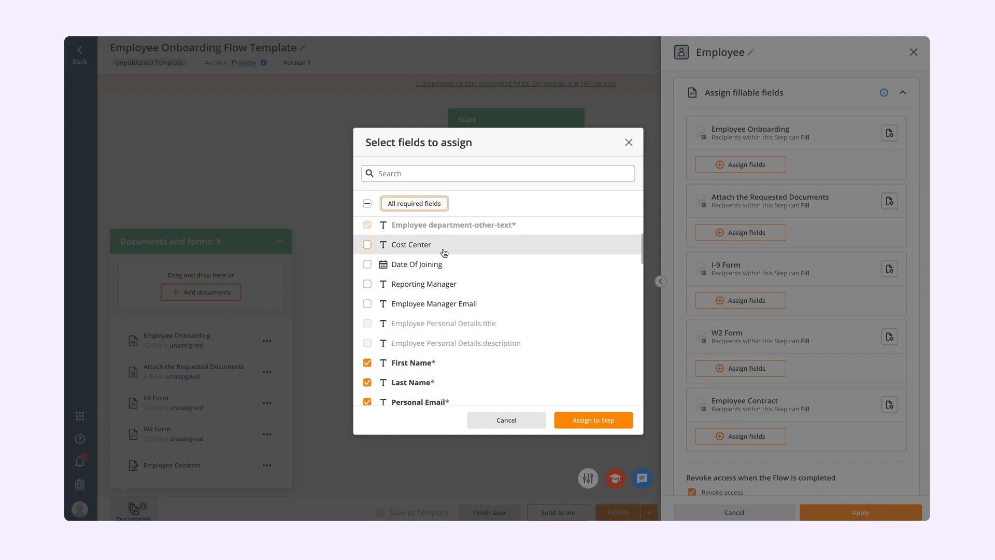
pyautogui.click(435, 261)
pyautogui.scroll(-1, 437, 251)
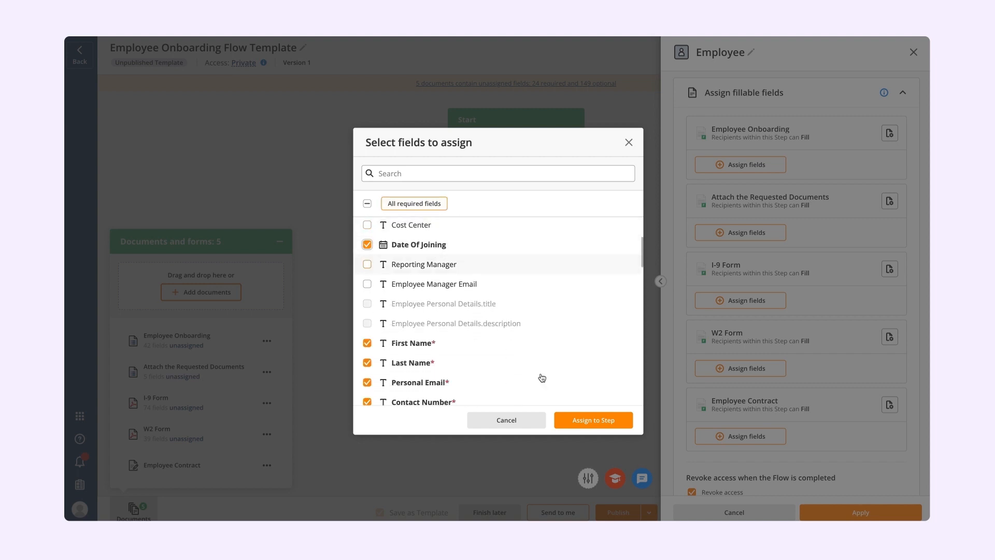
pyautogui.click(575, 424)
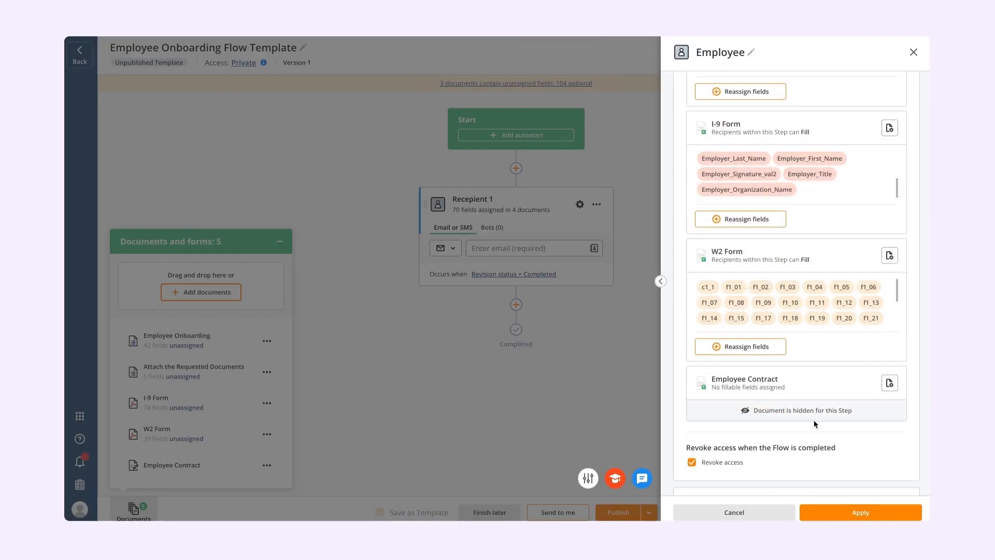
# Step: Expand the default recipient settings of the Employee step
pyautogui.scroll(-2, 814, 420)
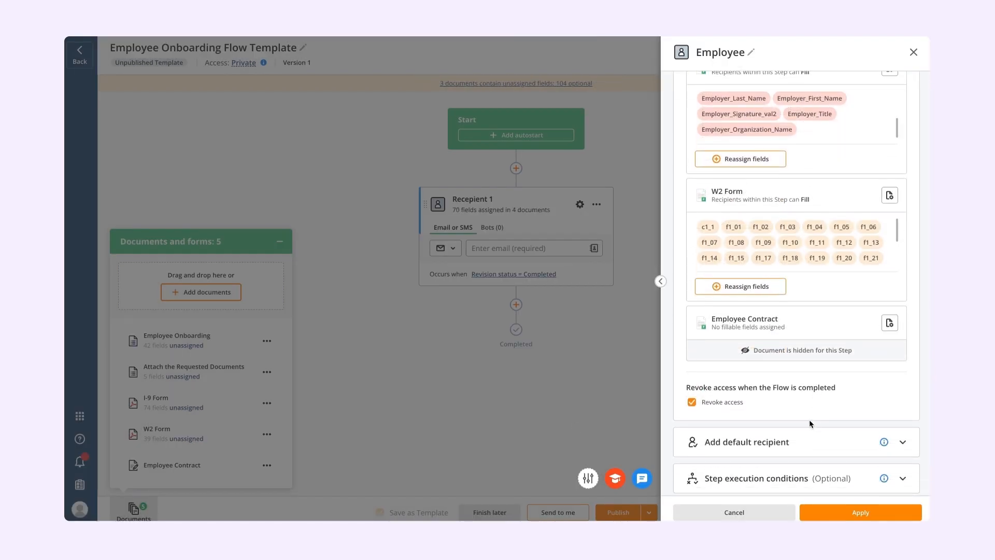
pyautogui.click(744, 407)
pyautogui.click(744, 407)
pyautogui.click(782, 440)
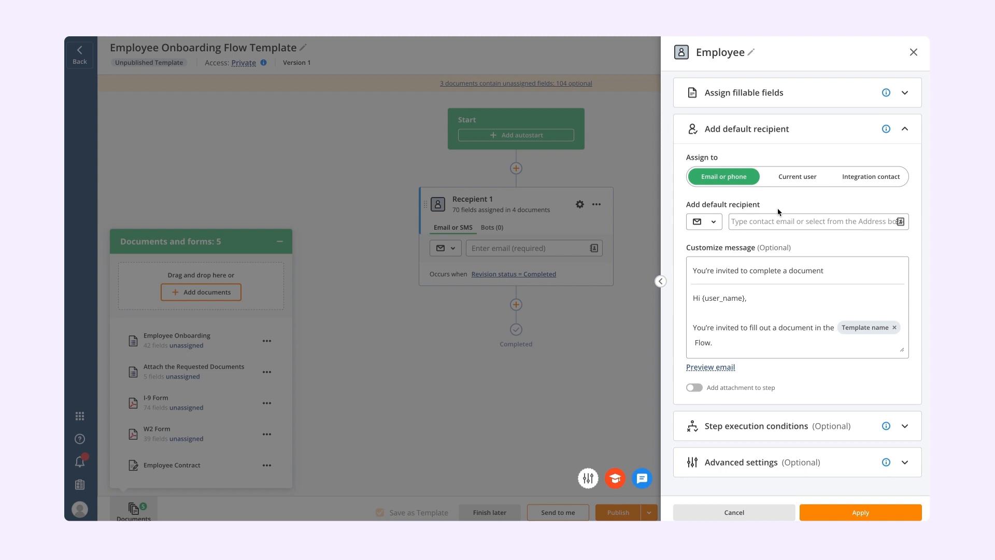
# Step: Set the Employee step's execution condition to happen when the Flow's Revision status is Completed
pyautogui.click(788, 425)
pyautogui.click(777, 219)
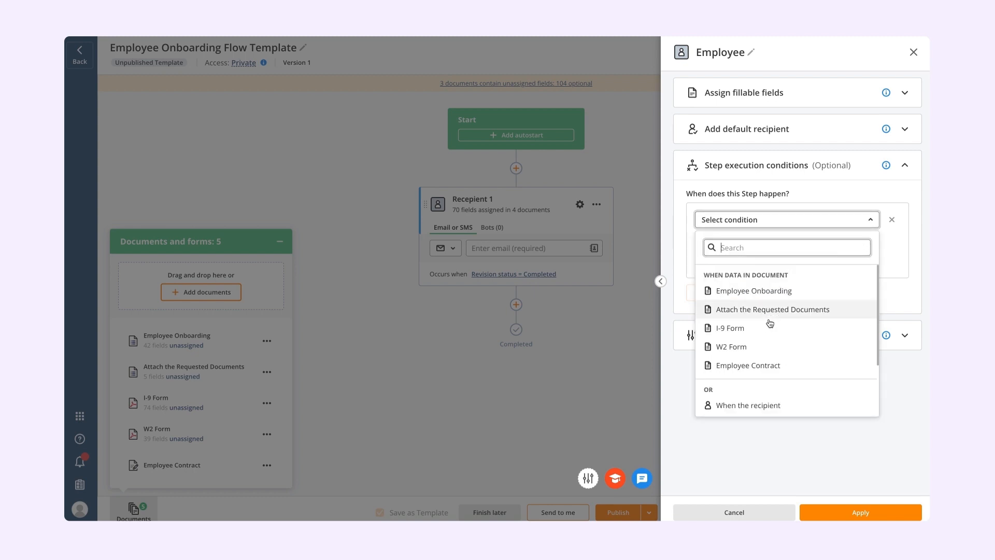
pyautogui.scroll(-3, 769, 323)
pyautogui.click(761, 364)
pyautogui.click(768, 241)
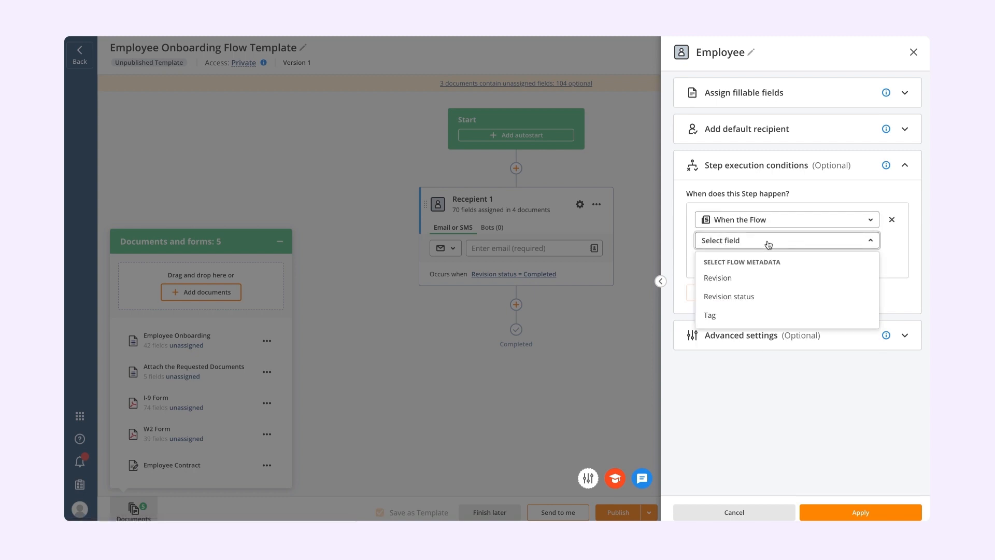
pyautogui.click(757, 297)
pyautogui.click(757, 261)
pyautogui.click(754, 302)
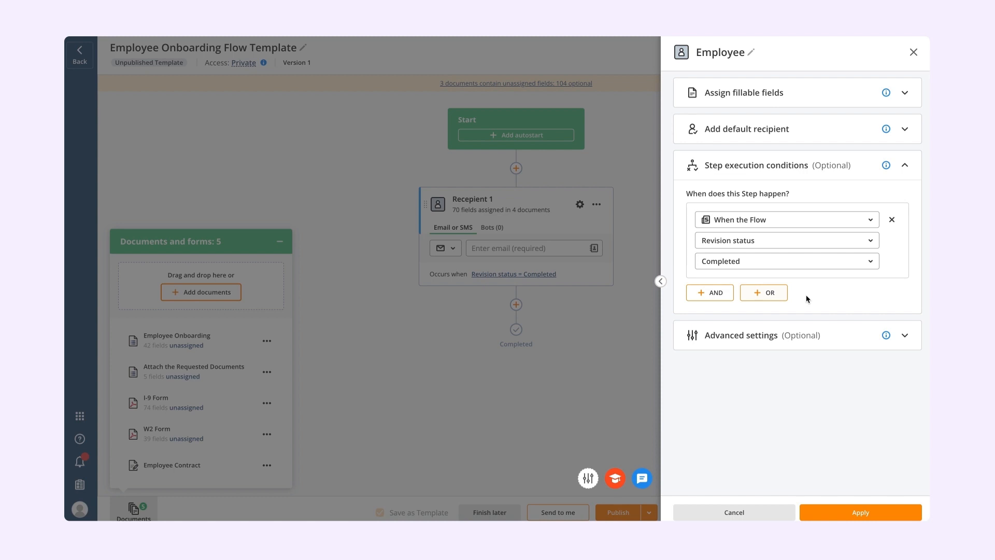
# Step: Show the Employee step's advanced settings and apply the step configuration
pyautogui.click(804, 335)
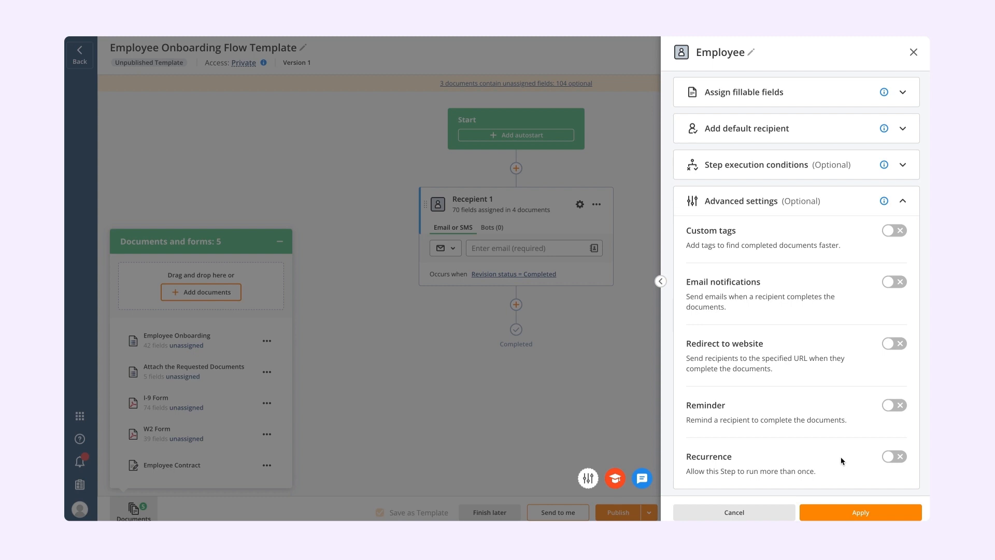
pyautogui.click(844, 510)
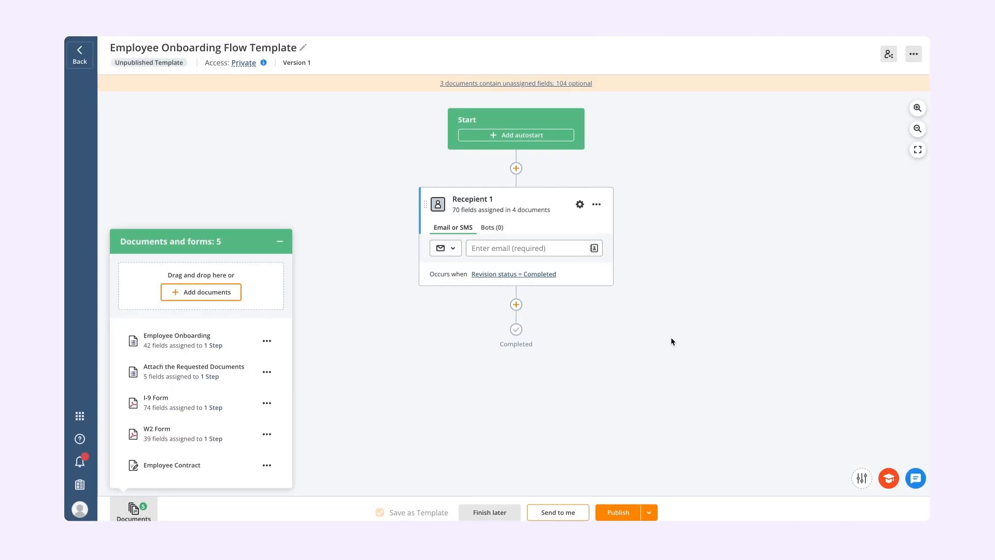
pyautogui.scroll(-3, 662, 213)
pyautogui.scroll(-5, 662, 218)
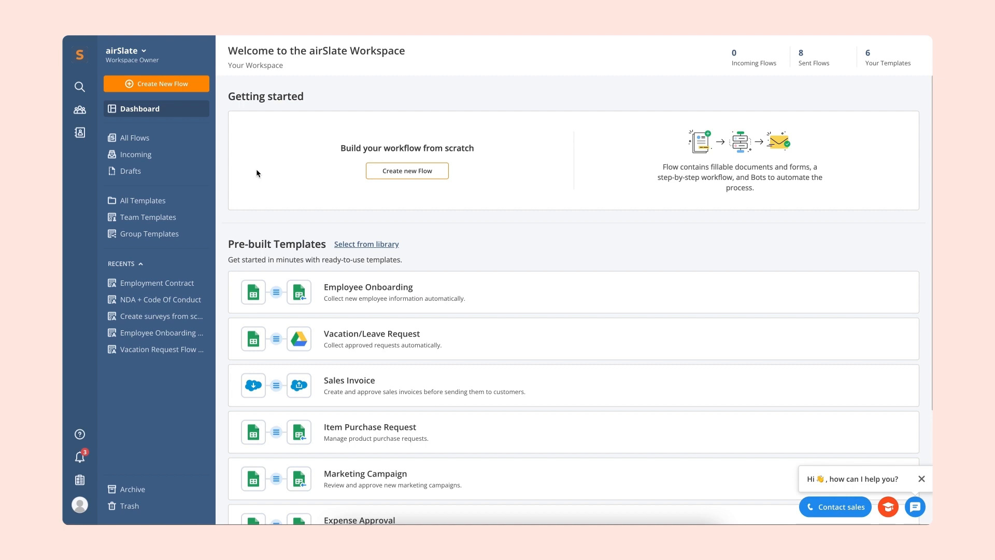
# Step: Open the pre-built template library and look through its categories and Flow templates
pyautogui.click(380, 248)
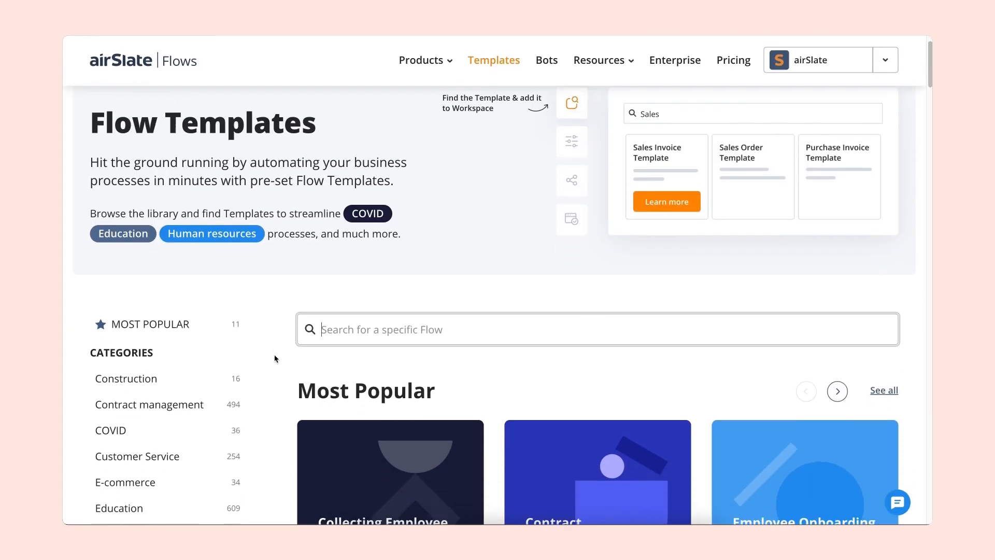
pyautogui.scroll(-6, 275, 356)
pyautogui.scroll(-6, 275, 357)
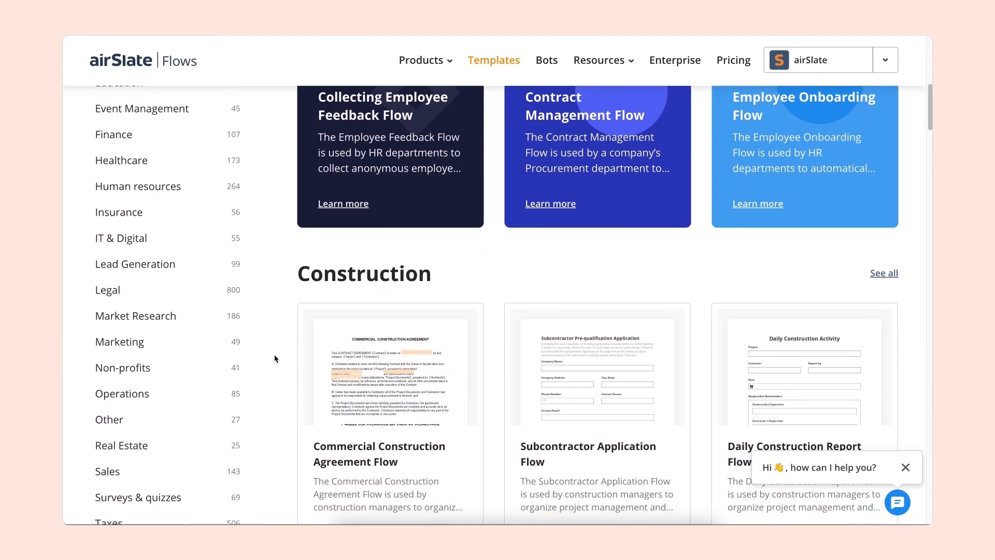
pyautogui.scroll(-4, 275, 357)
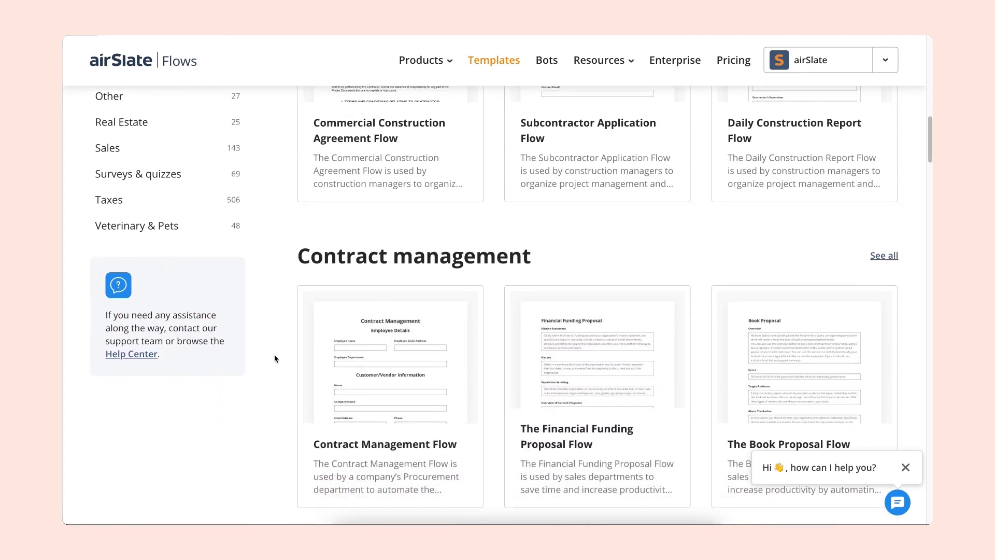
pyautogui.moveTo(338, 345)
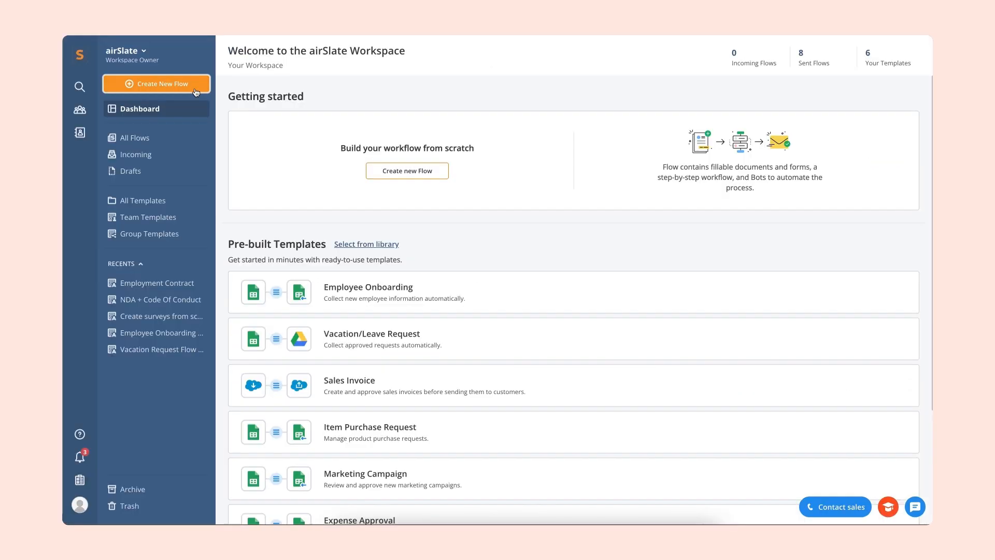
# Step: Create a new Flow and upload the Employment Contract document to it
pyautogui.click(194, 88)
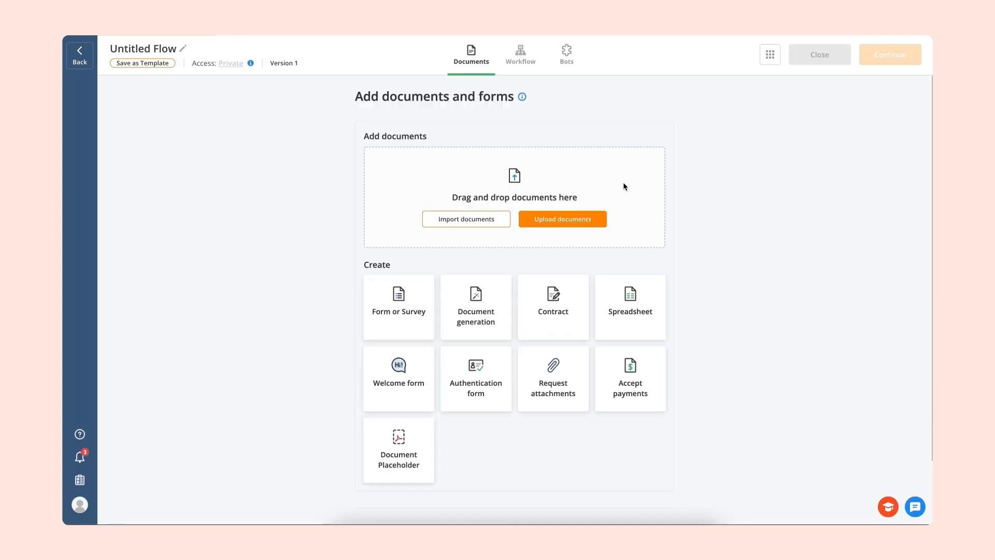
pyautogui.click(589, 223)
pyautogui.doubleClick(462, 220)
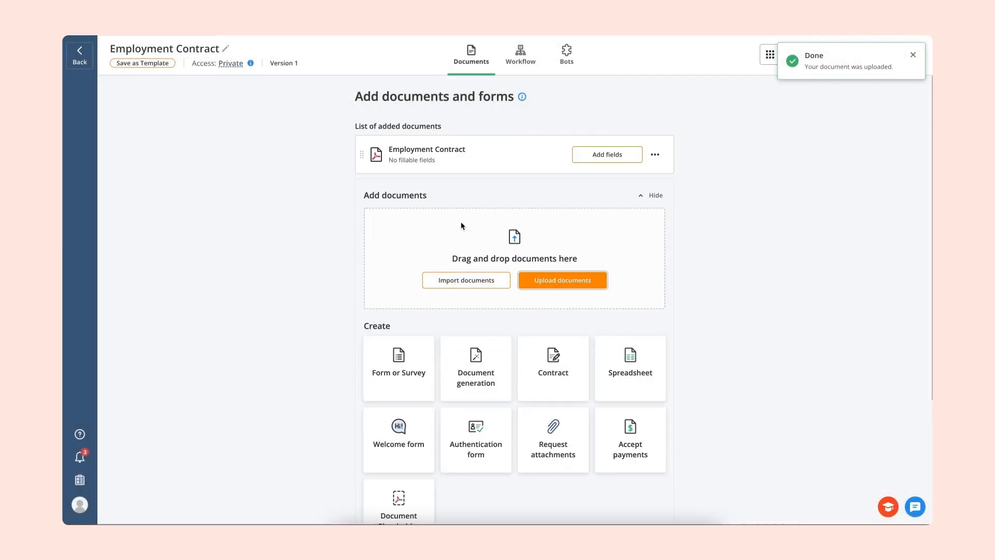
# Step: Open the Employment Contract for adding fields, and fit a text field to Email and a date field to Date of Birth
pyautogui.click(580, 155)
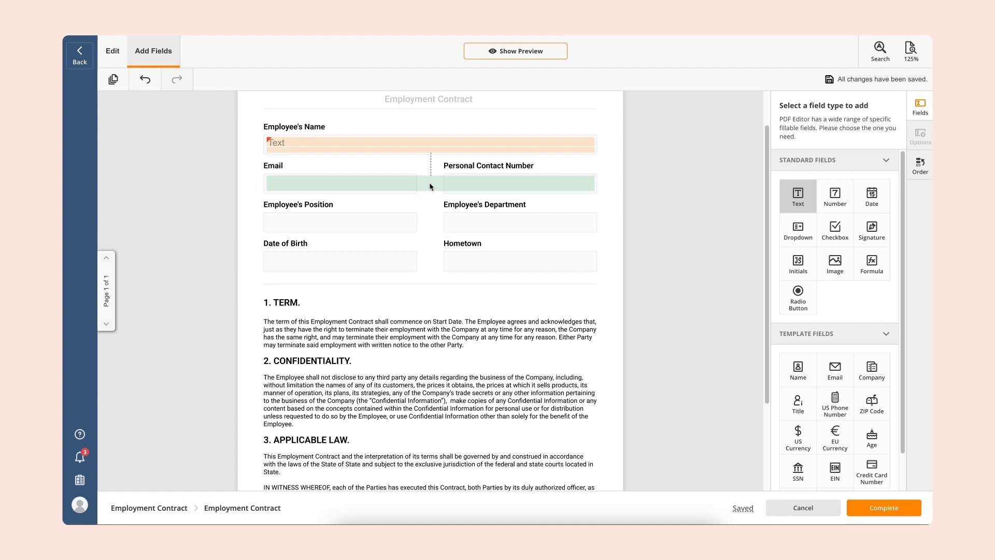
pyautogui.moveTo(594, 184); pyautogui.dragTo(414, 182)
pyautogui.click(872, 197)
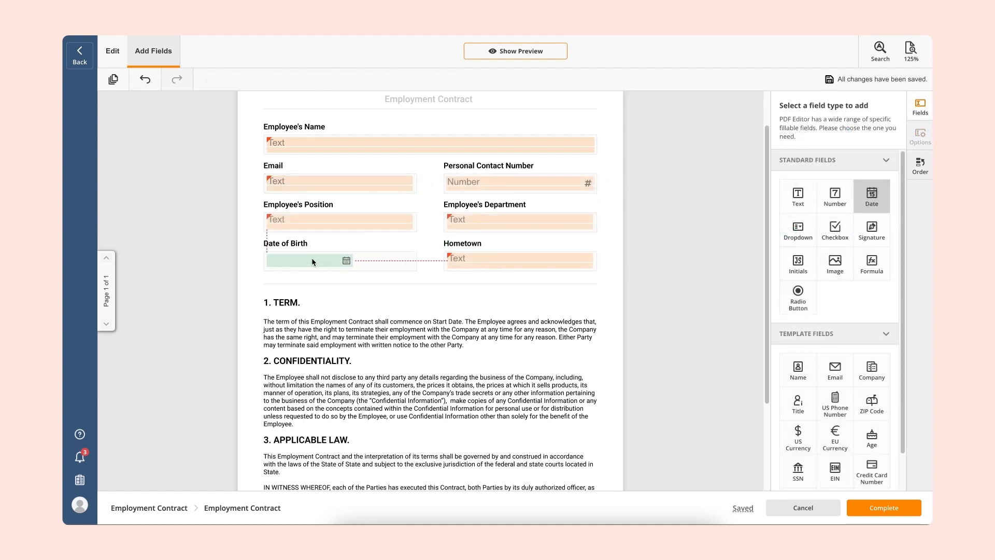
pyautogui.click(312, 259)
pyautogui.moveTo(353, 261); pyautogui.dragTo(414, 260)
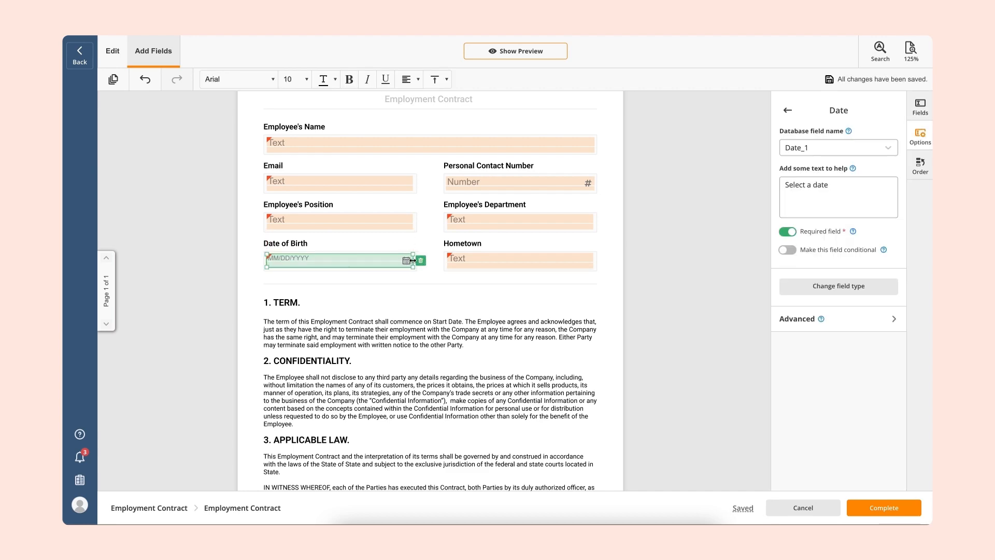
pyautogui.click(467, 296)
# Step: Place a signature field beside Employee's Signature and a date field beside Date of Signing, moved and narrowed to fit
pyautogui.scroll(-3, 467, 299)
pyautogui.click(871, 230)
pyautogui.click(387, 418)
pyautogui.click(873, 214)
pyautogui.click(485, 429)
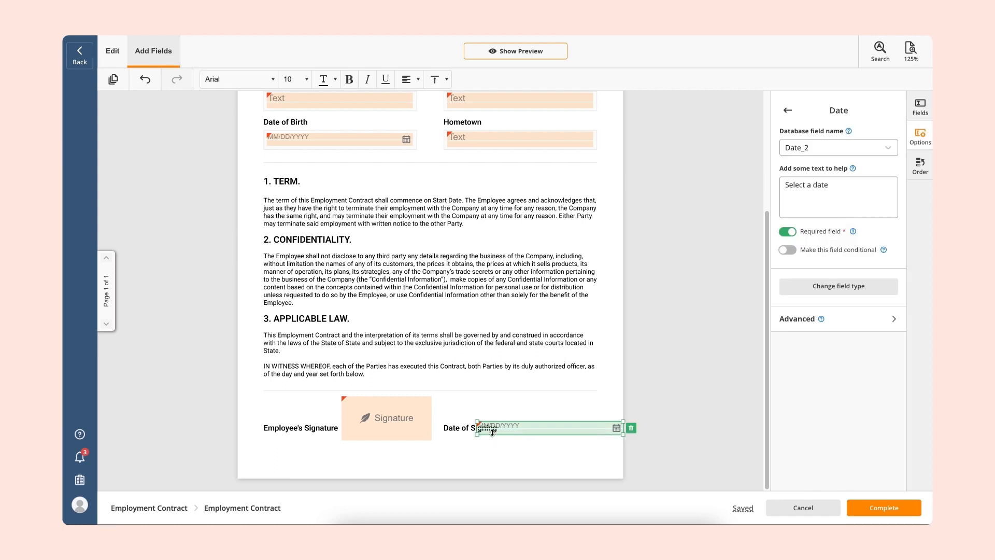
pyautogui.moveTo(486, 433); pyautogui.dragTo(510, 436)
pyautogui.moveTo(624, 421); pyautogui.dragTo(572, 434)
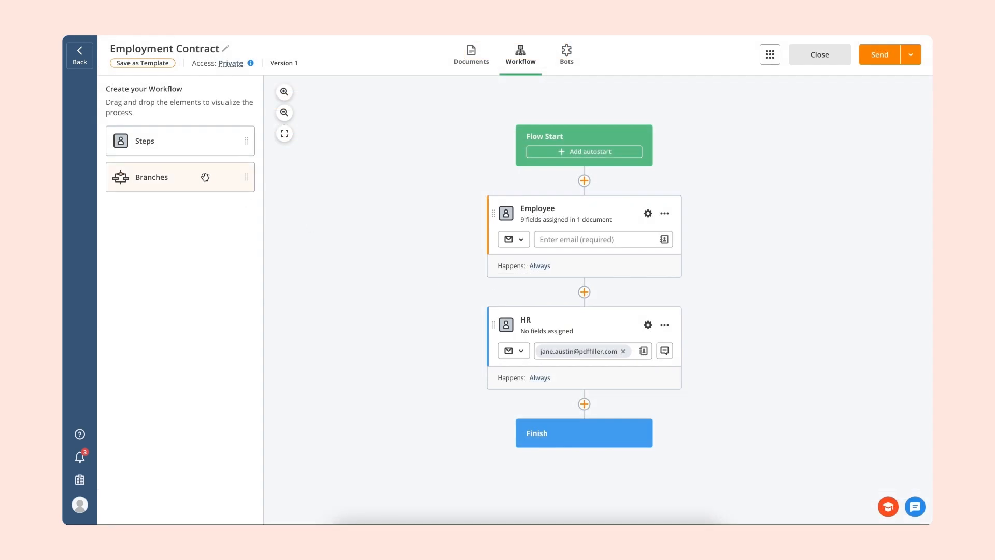
# Step: Insert a branch between the Employee and HR steps of the workflow
pyautogui.moveTo(201, 177); pyautogui.dragTo(583, 343)
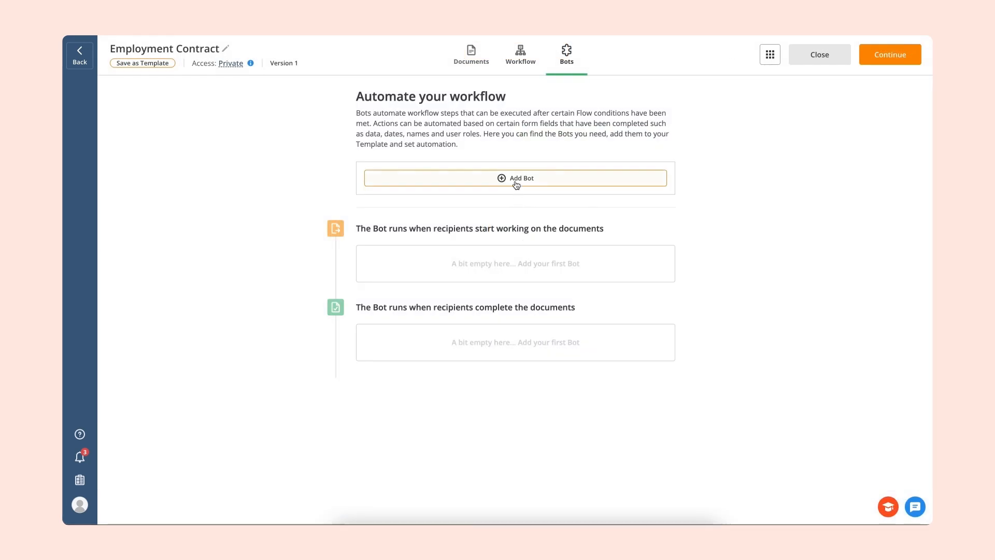
# Step: Install the Email on Documents Completion Bot from the Email automation category
pyautogui.click(516, 182)
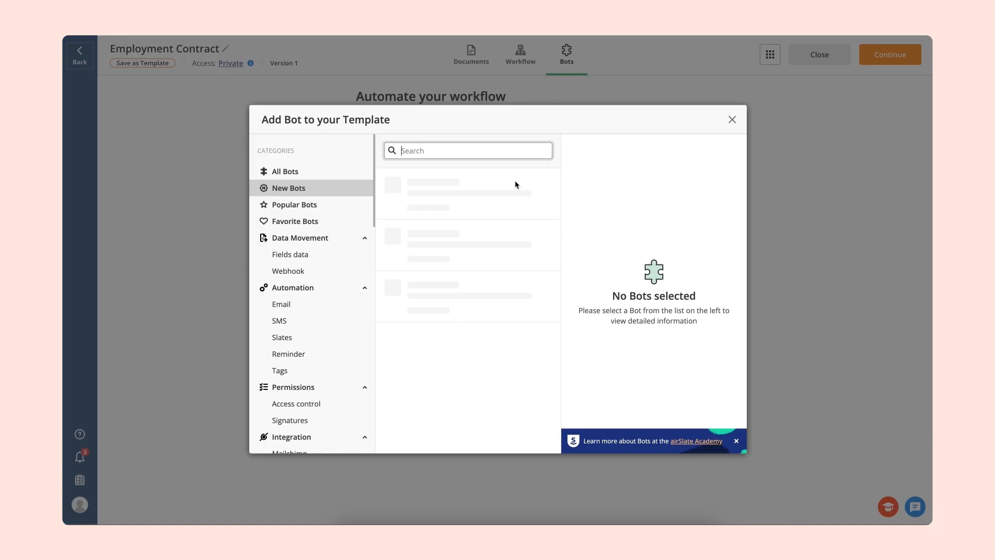
pyautogui.click(349, 309)
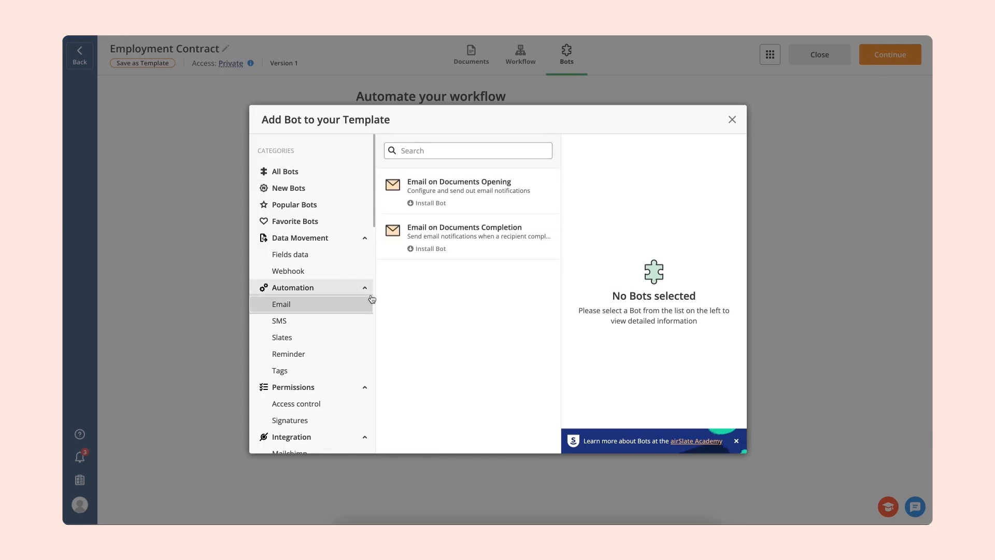
pyautogui.click(434, 230)
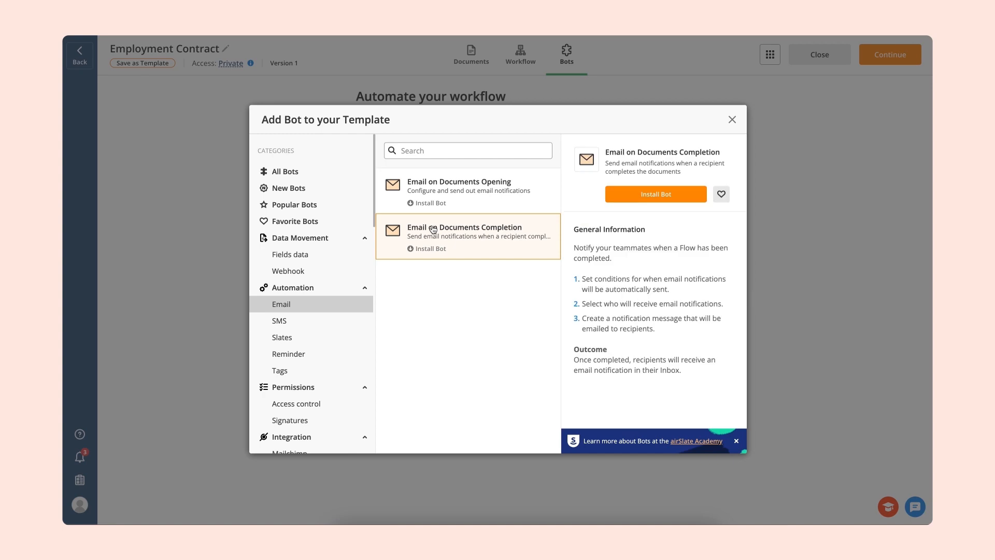
pyautogui.click(621, 195)
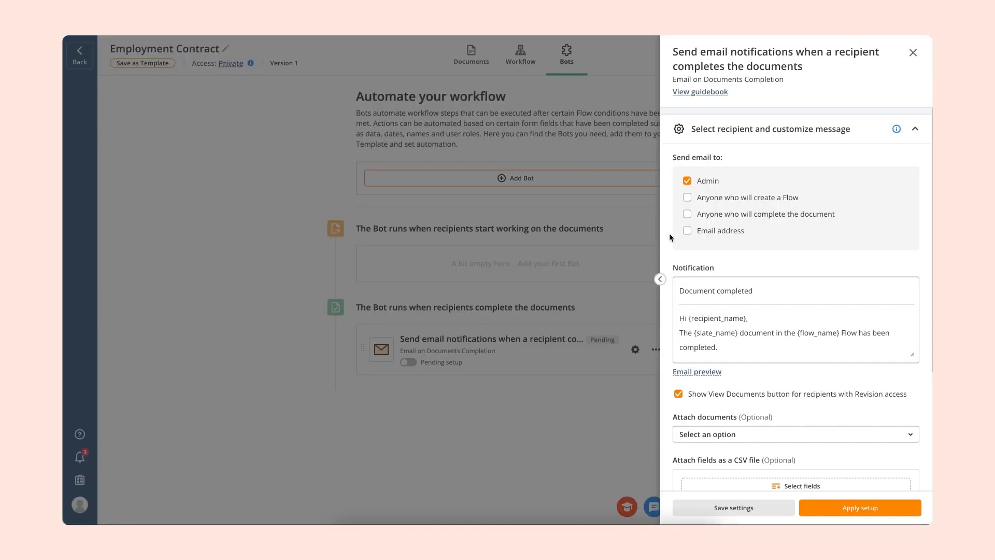
pyautogui.click(687, 214)
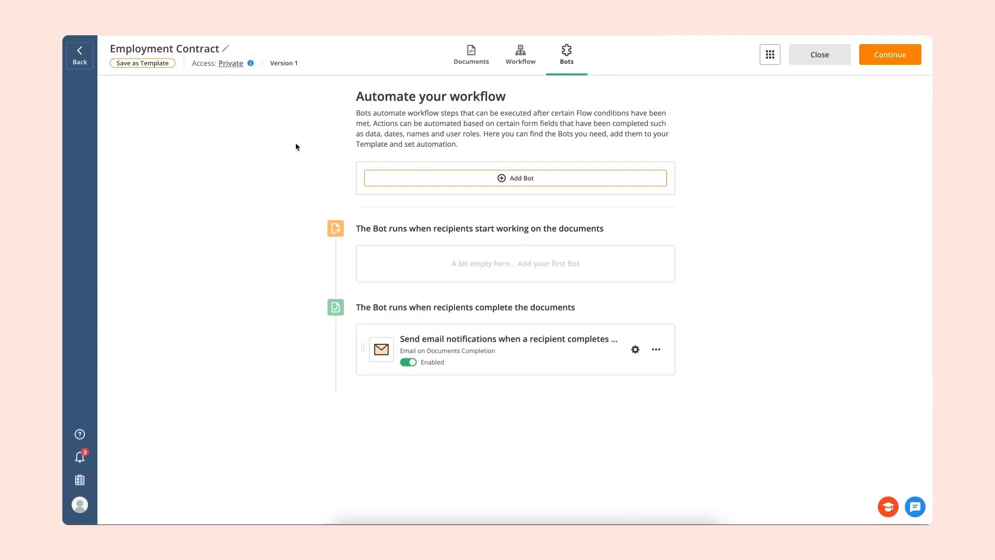
pyautogui.click(162, 66)
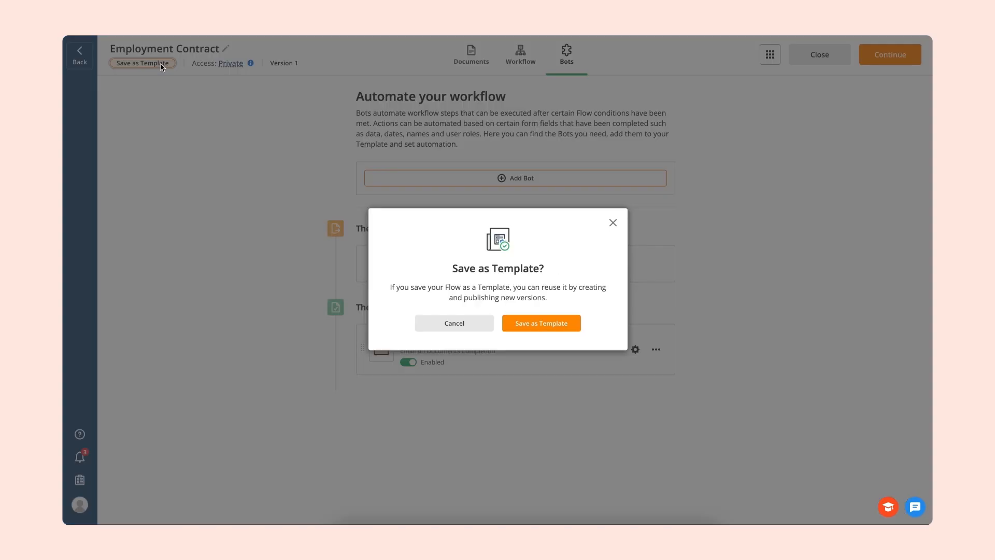
pyautogui.click(527, 324)
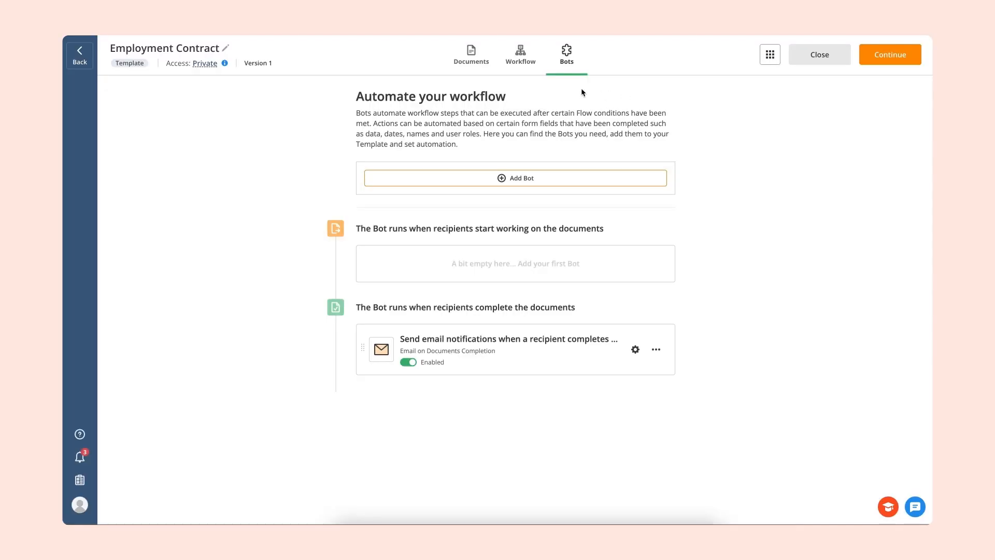
# Step: Turn on the shareable link for starting the Employment Contract Flow at the Employee step, and copy the link
pyautogui.click(531, 63)
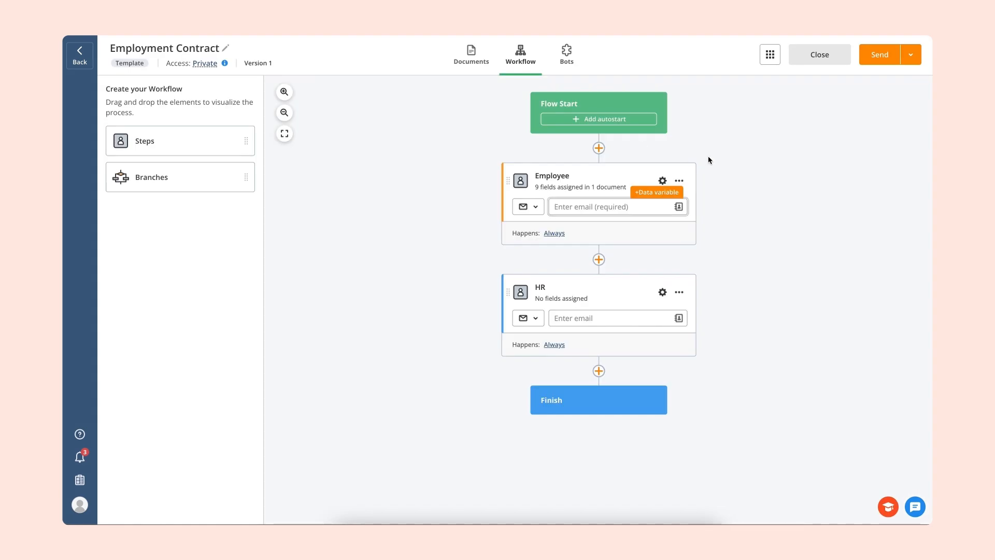
pyautogui.click(911, 54)
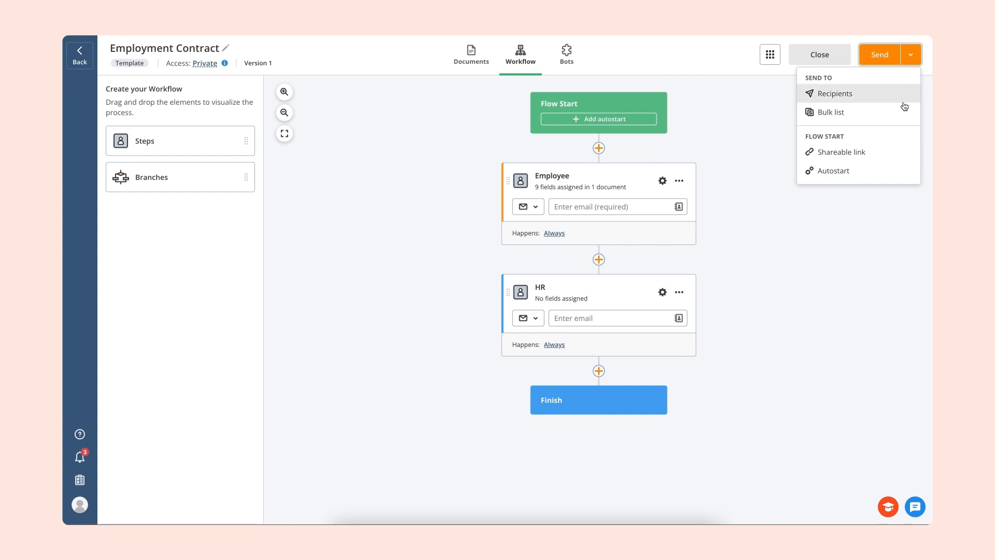
pyautogui.click(891, 158)
pyautogui.click(693, 121)
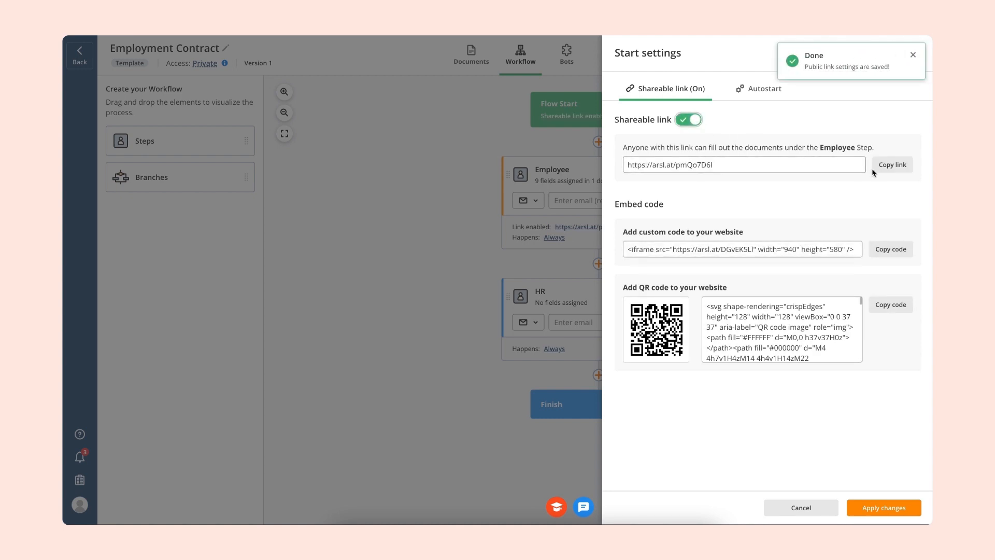
pyautogui.click(888, 171)
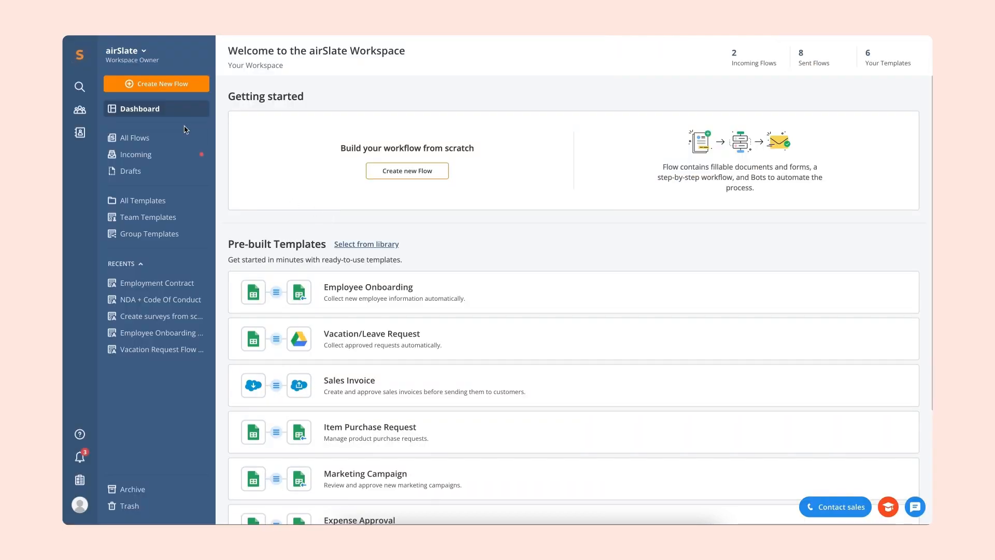
# Step: Find today's Employment Contract Flow among all Flows in the Workspace and open its Bots log
pyautogui.click(169, 143)
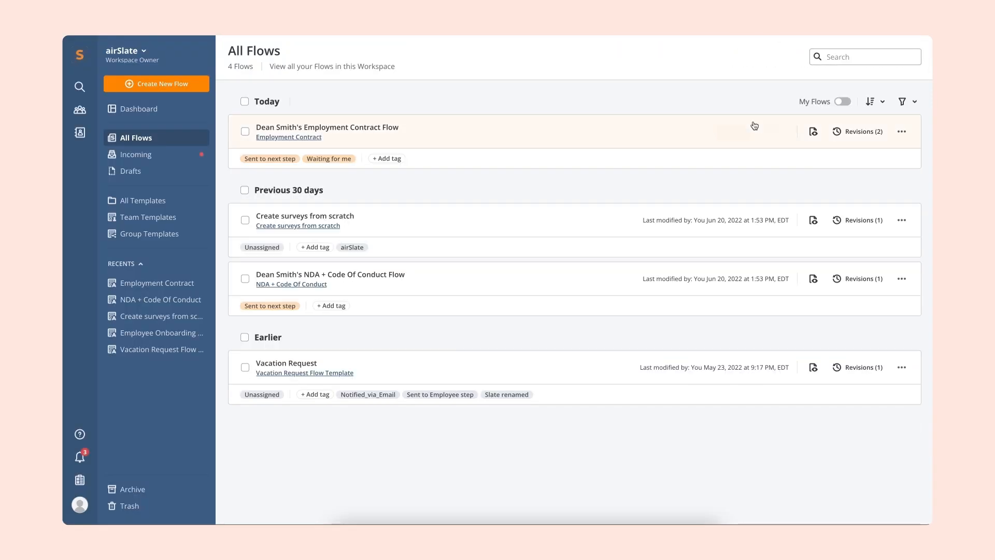
pyautogui.click(900, 135)
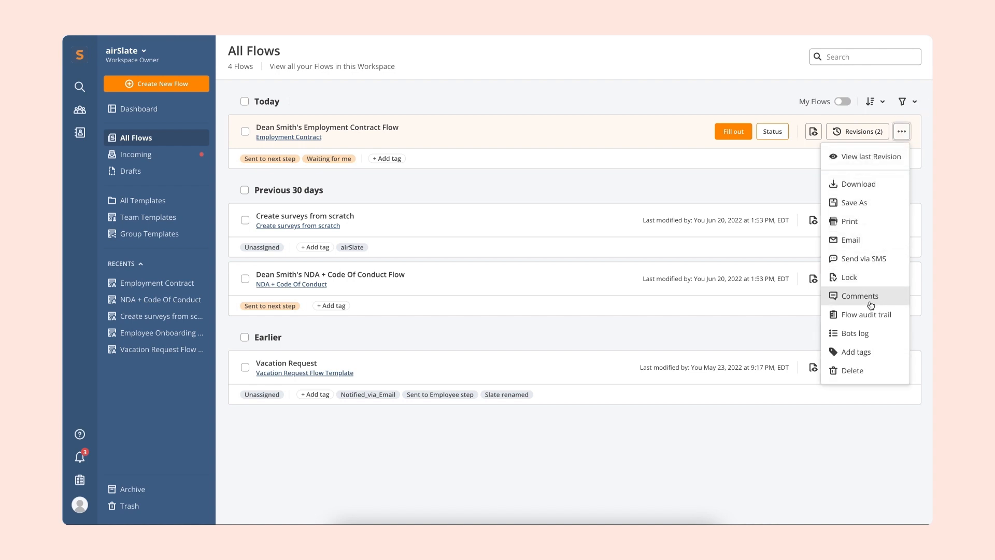
pyautogui.click(861, 334)
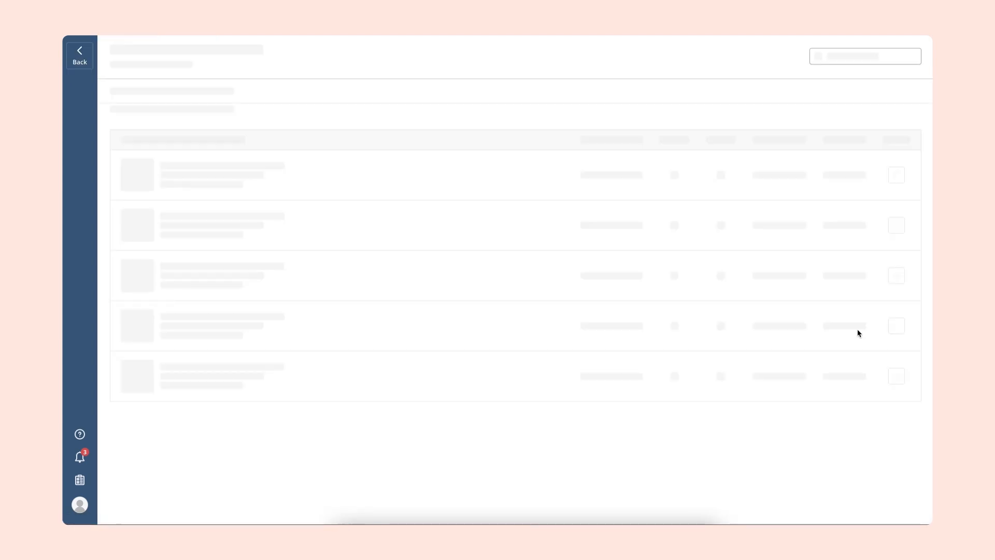
# Step: Examine the condition details in the event log of the Revision 1 Lock the slate Flow Diagram Bot, and close the log
pyautogui.moveTo(673, 330)
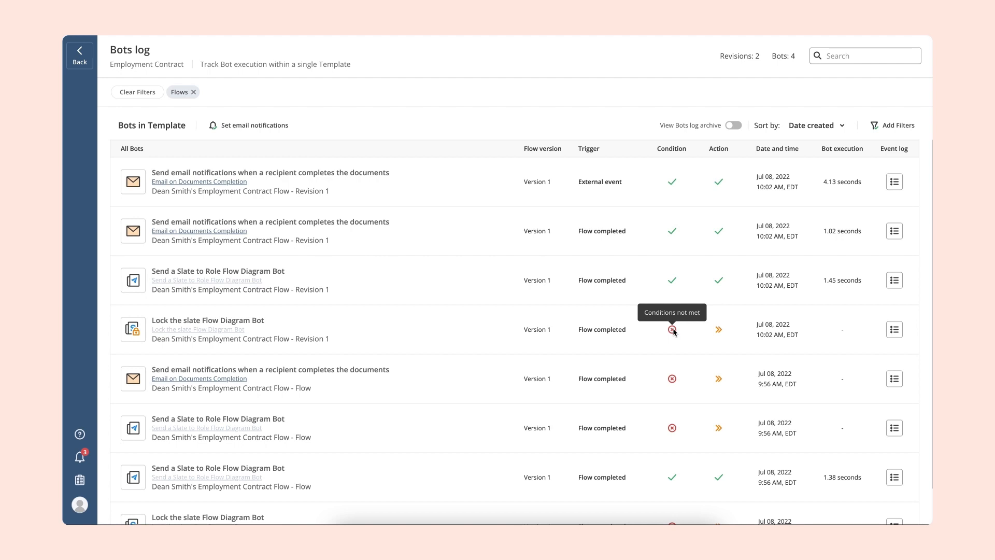
pyautogui.click(896, 330)
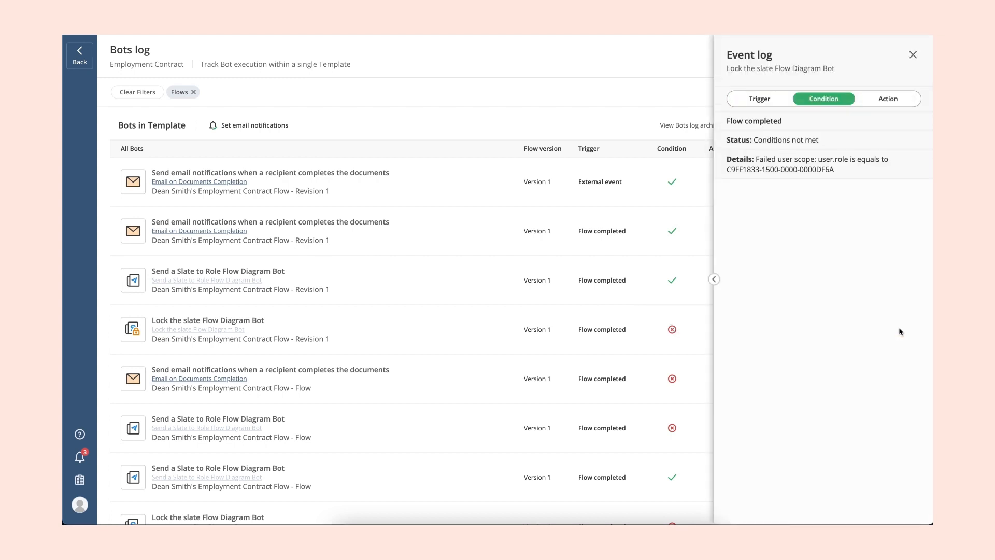
pyautogui.click(912, 54)
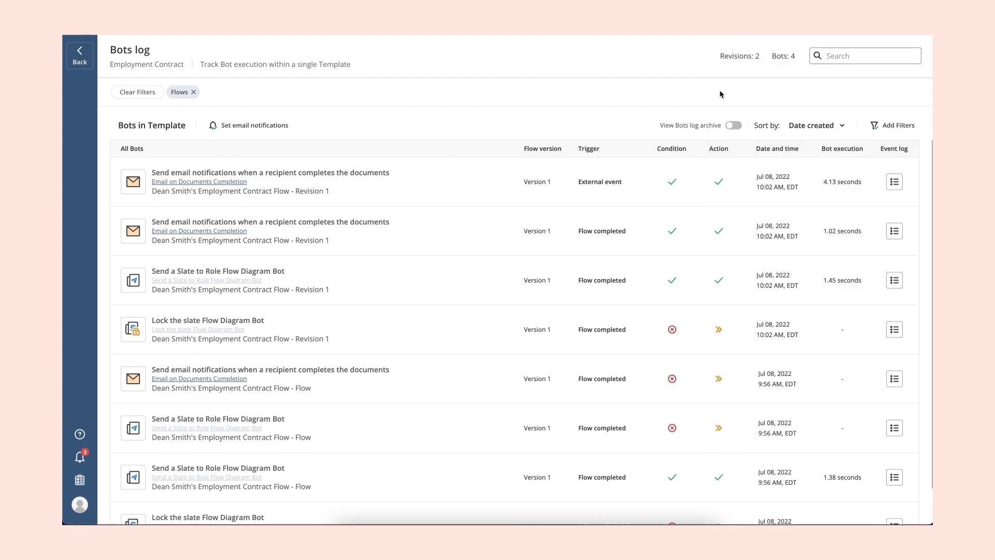